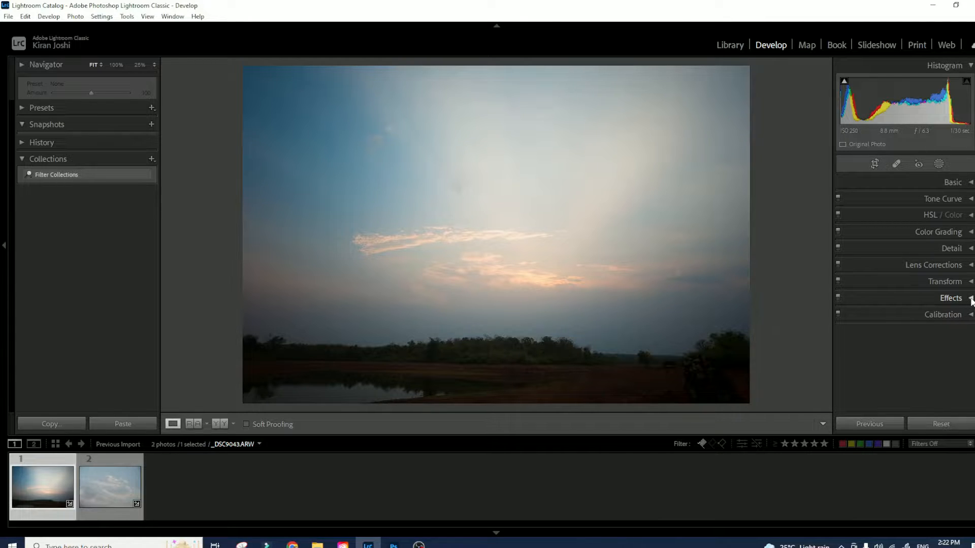
Try a slightly negative post-crop vignetting amount in the Effects settings and reset the amount to 0.
click(969, 298)
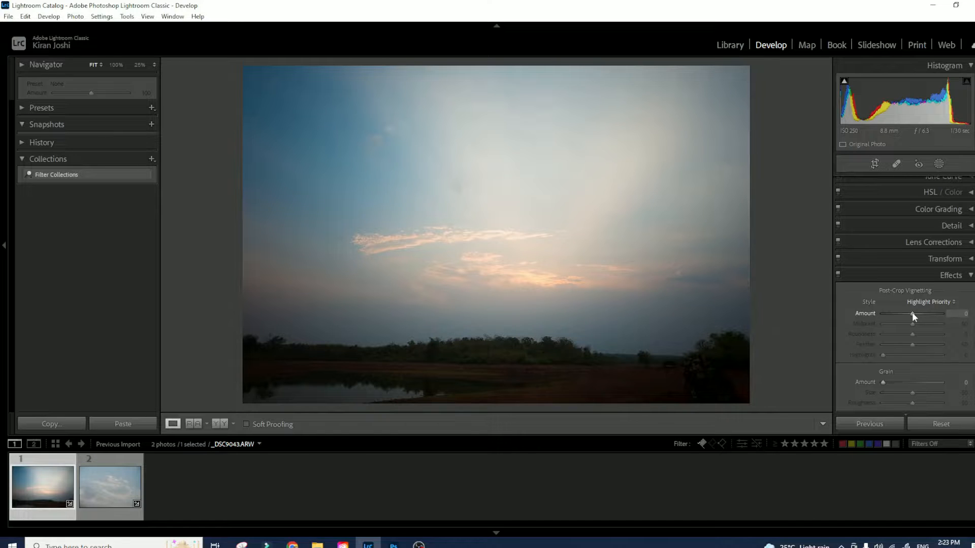
mouse_move(912, 312)
mouse_down()
mouse_move(925, 314)
mouse_move(897, 315)
mouse_move(912, 318)
mouse_up()
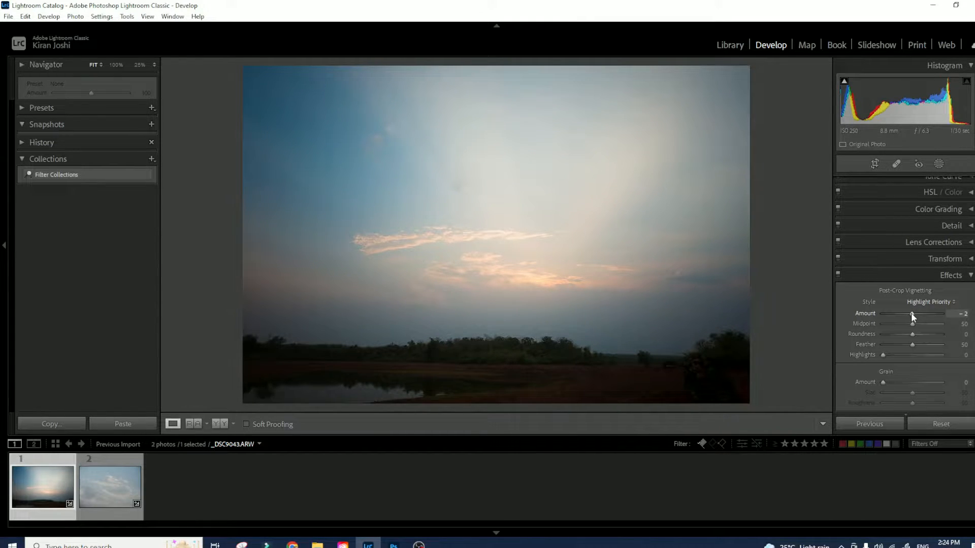
mouse_move(912, 313)
mouse_down()
mouse_move(940, 314)
mouse_move(876, 314)
mouse_move(909, 313)
mouse_up()
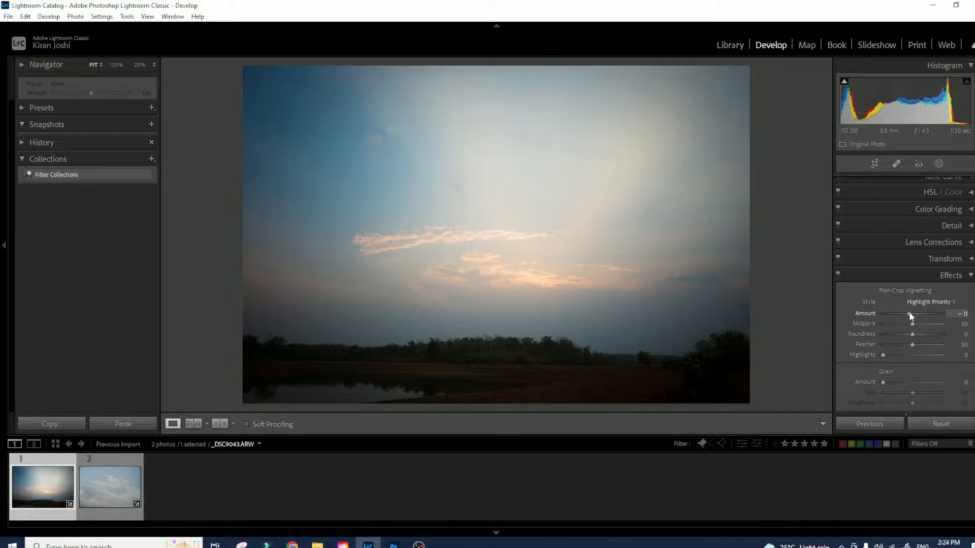
double_click(909, 314)
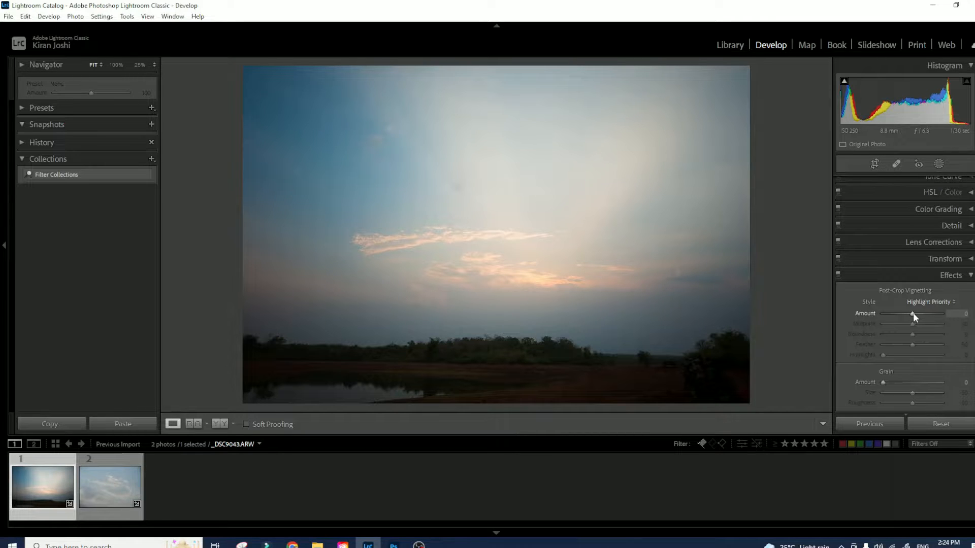
Darken the photo's edges with post-crop vignetting, using Highlights 100 and Amount -39.
drag(913, 313, 893, 313)
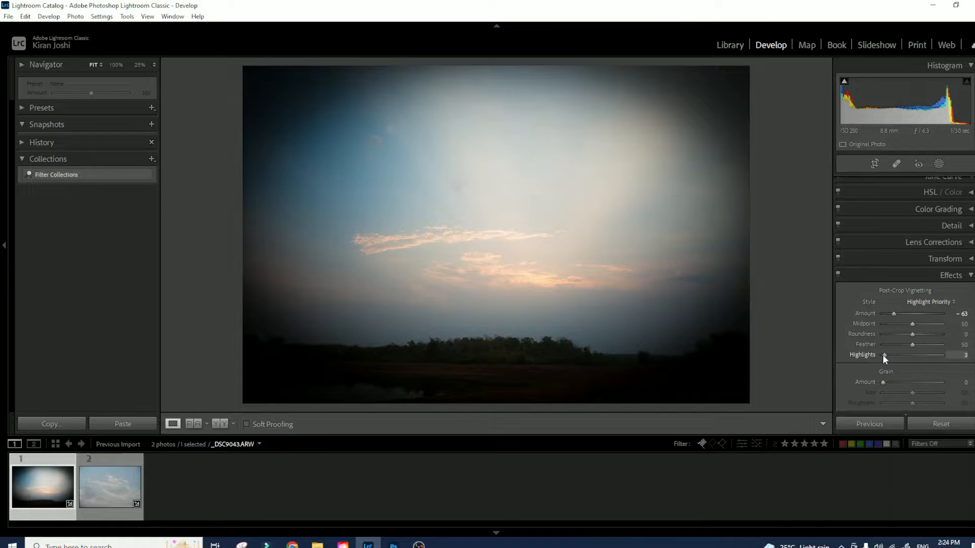
drag(889, 356, 940, 356)
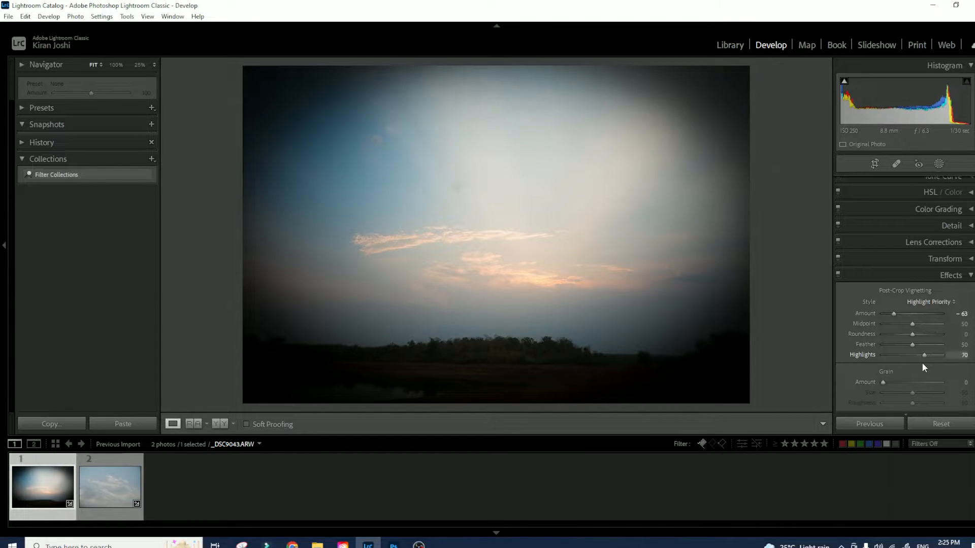
drag(928, 364, 945, 365)
drag(894, 314, 901, 314)
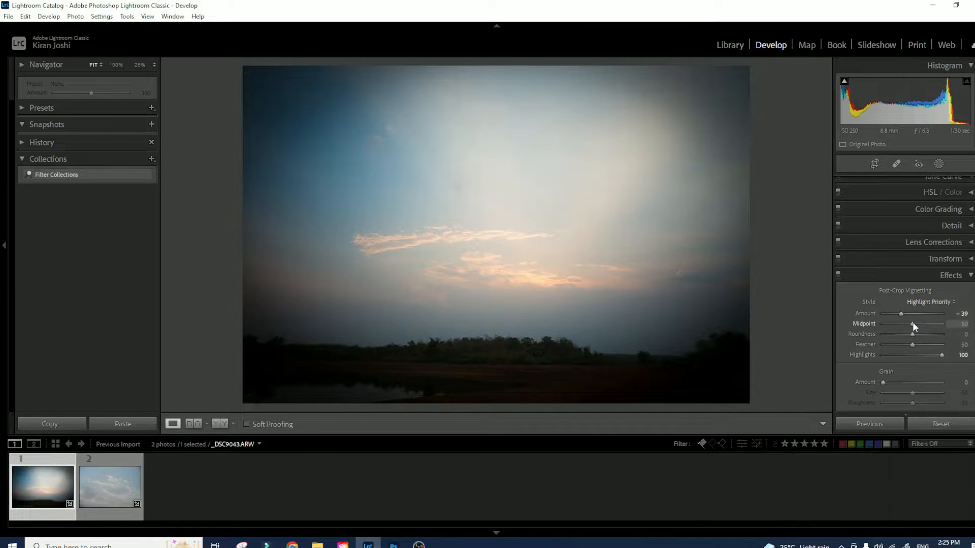
Set the midpoint of the post-crop vignette to 31.
mouse_move(913, 323)
mouse_down()
mouse_move(888, 329)
mouse_move(944, 330)
mouse_move(899, 331)
mouse_up()
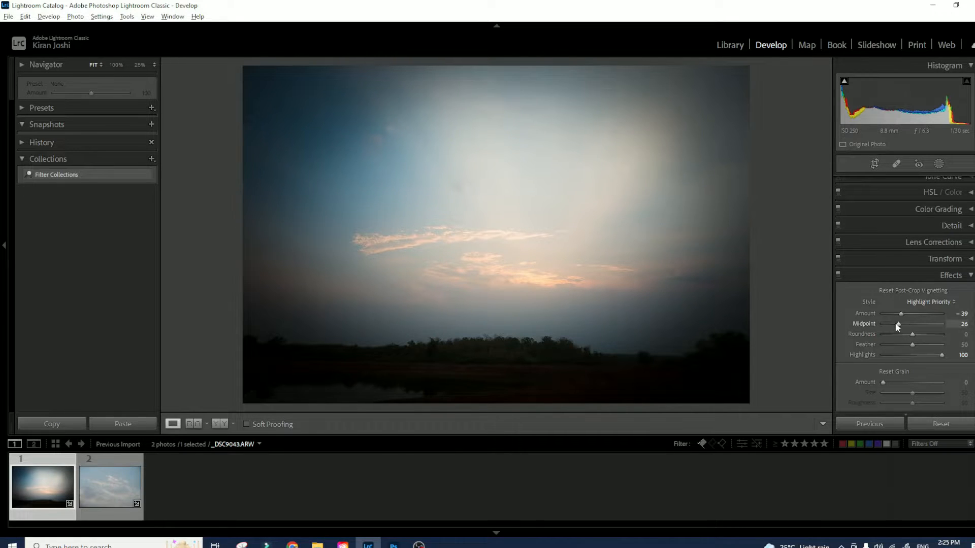
drag(901, 324, 902, 324)
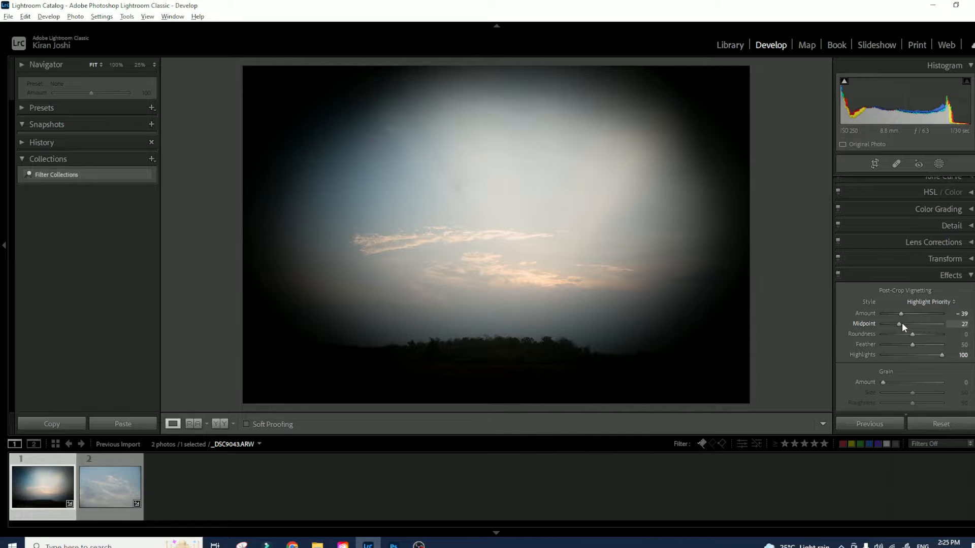
mouse_move(903, 324)
mouse_down()
mouse_move(935, 326)
mouse_move(904, 327)
mouse_up()
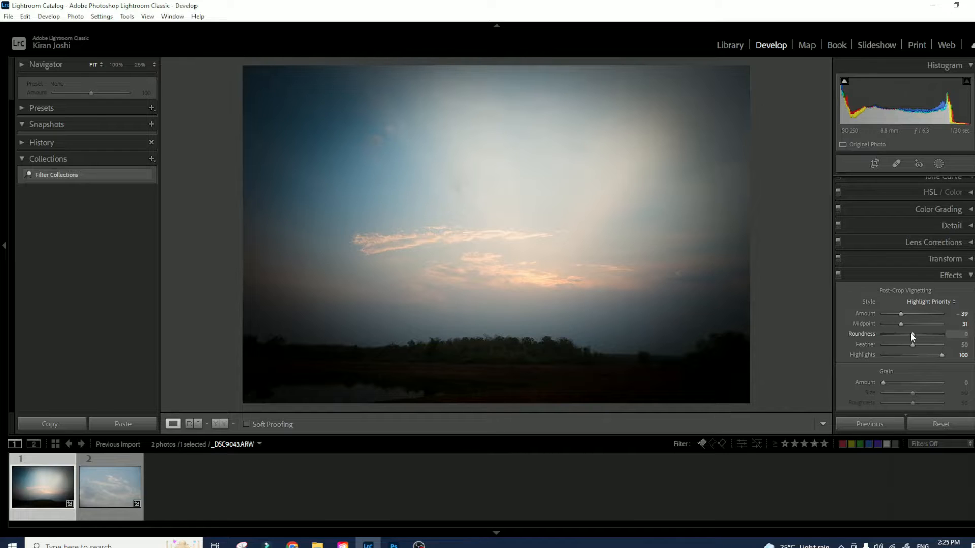
Try the vignette with Roundness -100 and Amount -100, set Feather to 100, and bring Roundness to +21.
drag(912, 336, 879, 341)
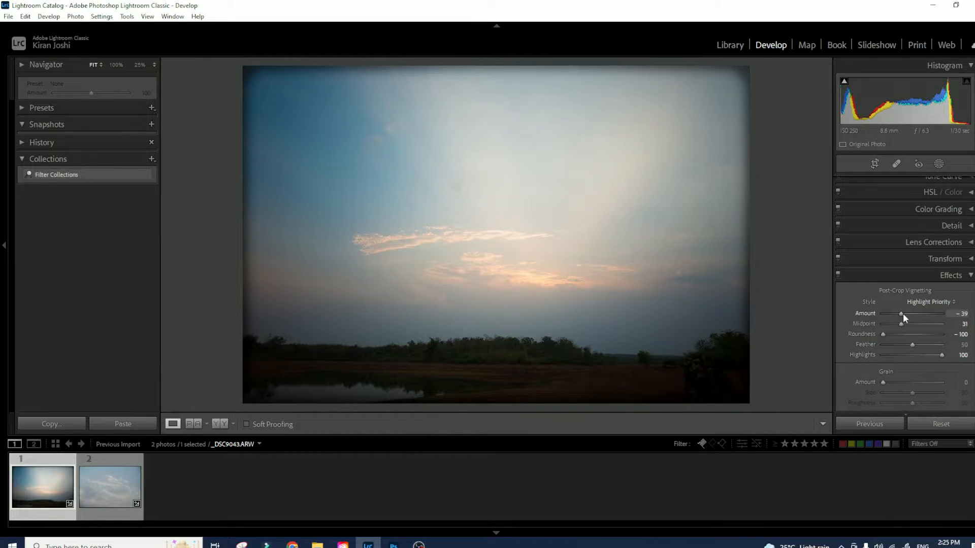
drag(903, 313, 877, 315)
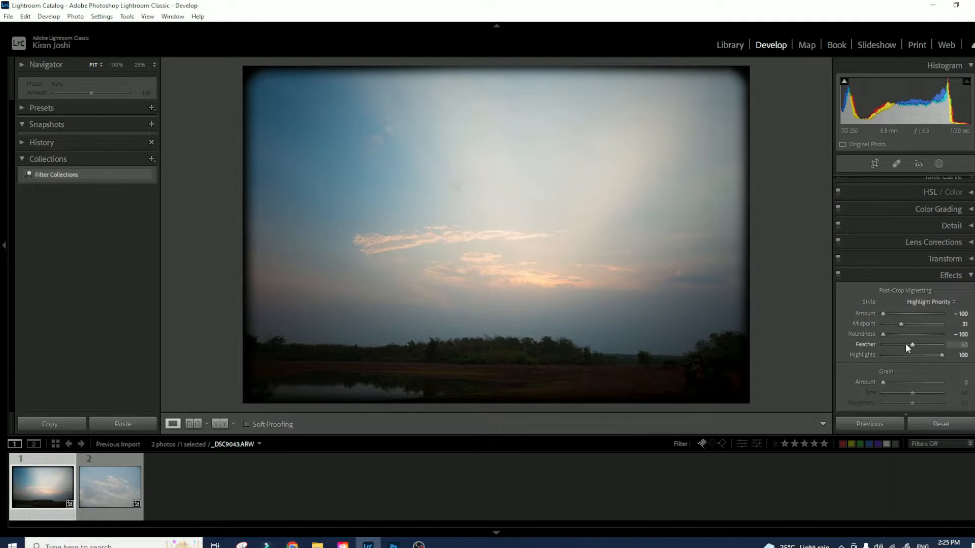
drag(910, 345, 945, 347)
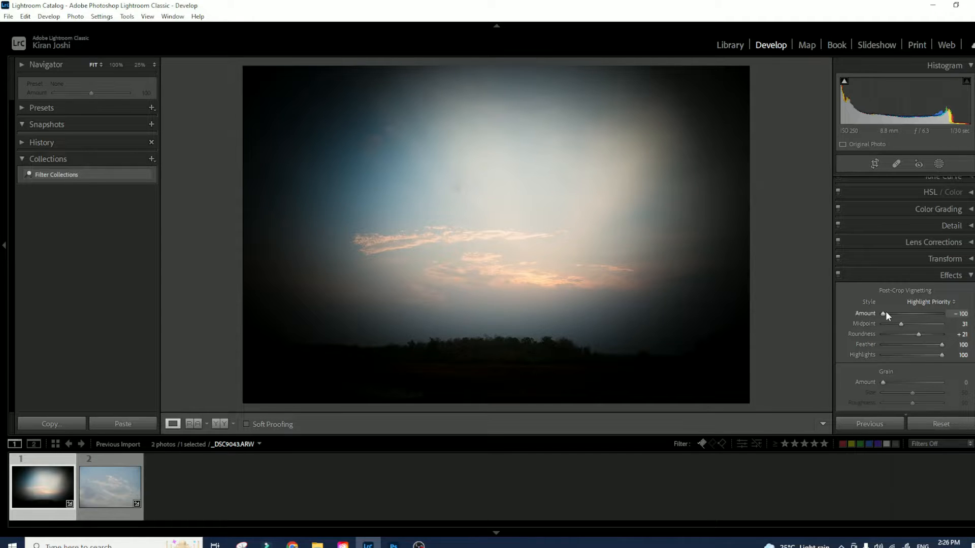
Reduce the vignette Amount to -40 and reset all post-crop vignetting settings to their defaults.
drag(886, 315, 900, 318)
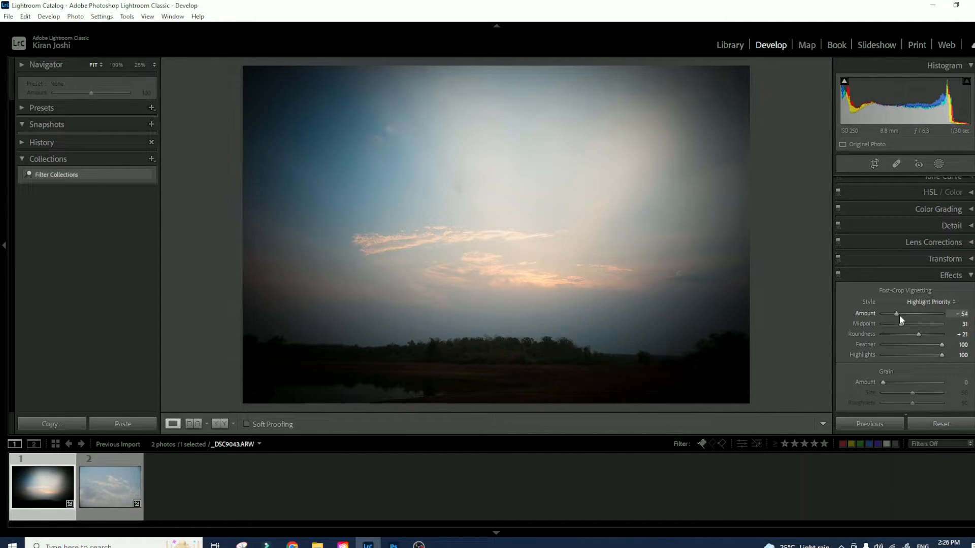
drag(900, 314, 903, 314)
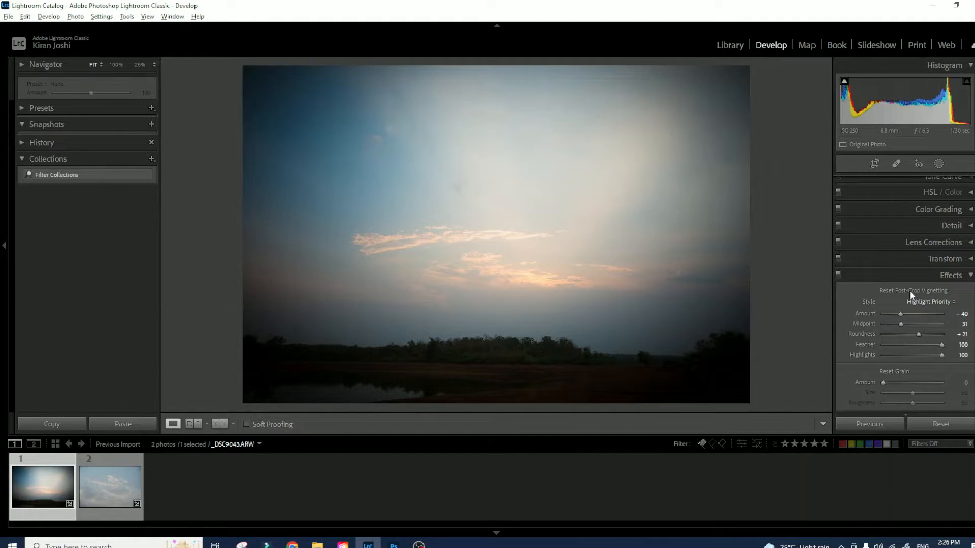
key(alt)
alt+click(910, 291)
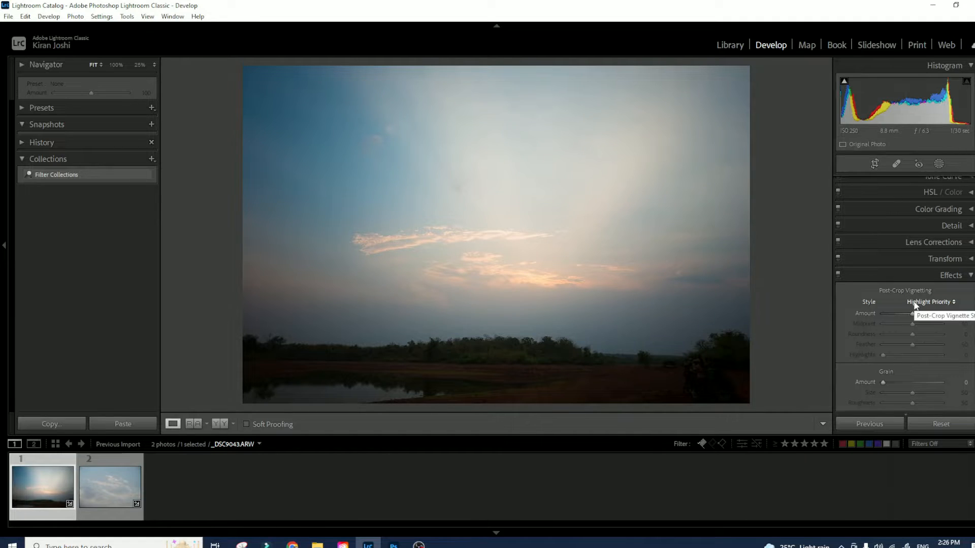
Try the Color Priority vignette style with an Amount of -21, ease it back, and reset the post-crop vignetting settings.
click(914, 302)
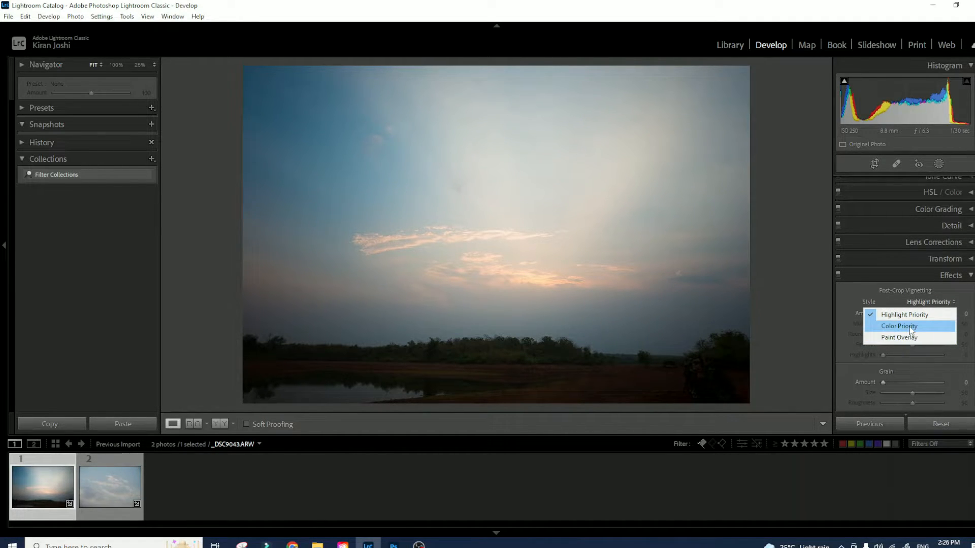
click(910, 327)
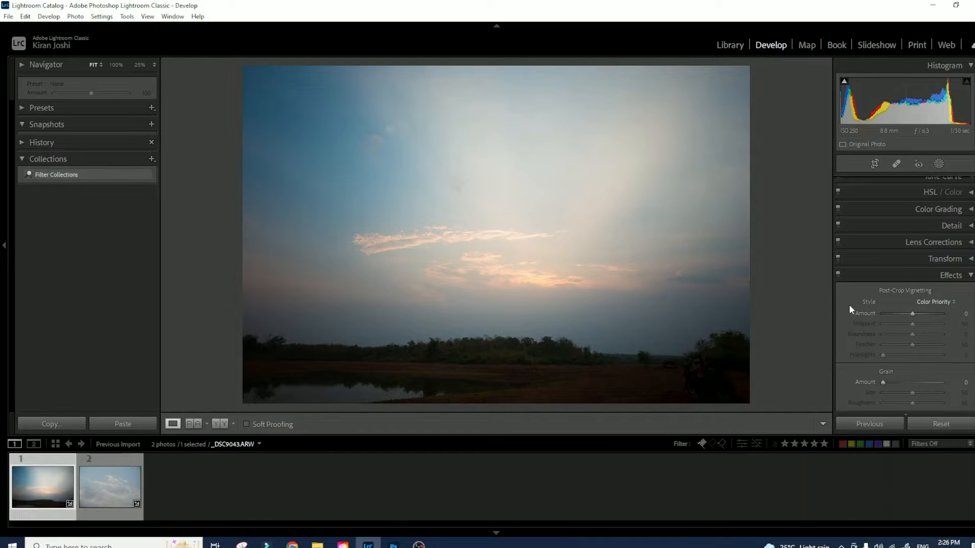
click(927, 305)
click(928, 304)
drag(909, 313, 906, 318)
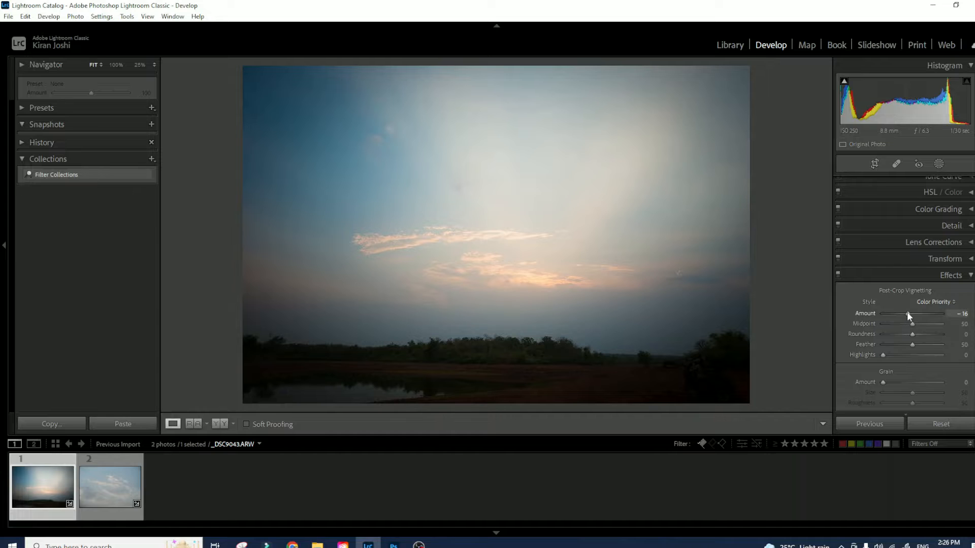
drag(907, 312, 906, 313)
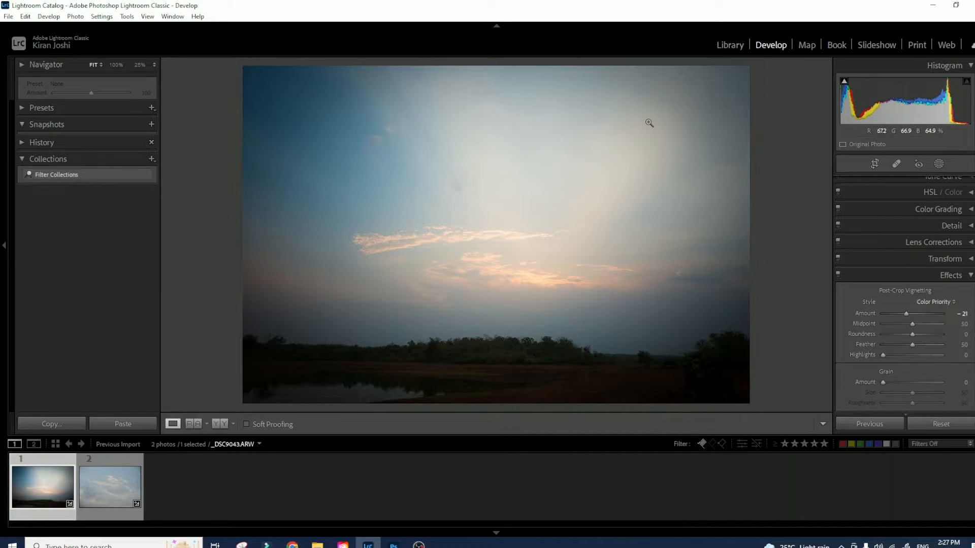
drag(905, 313, 911, 313)
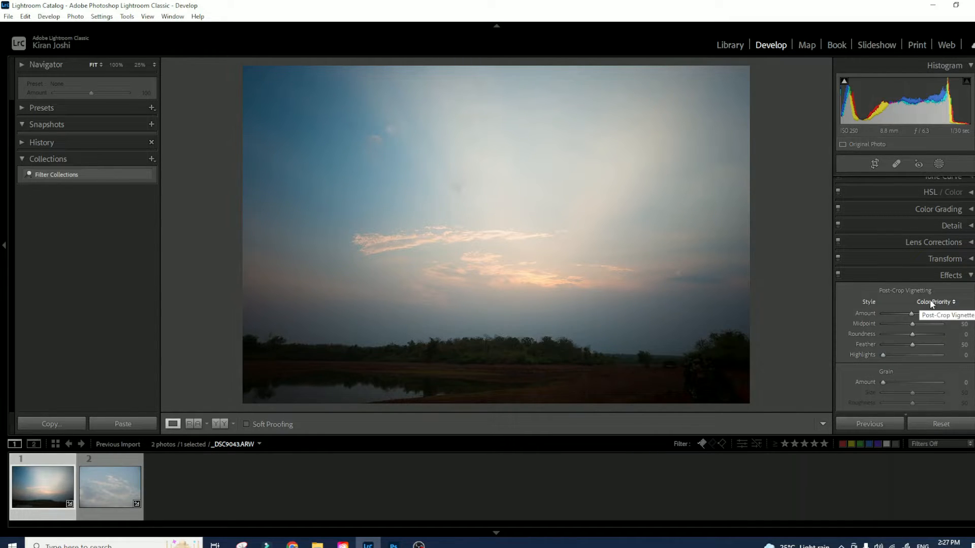
alt+click(912, 291)
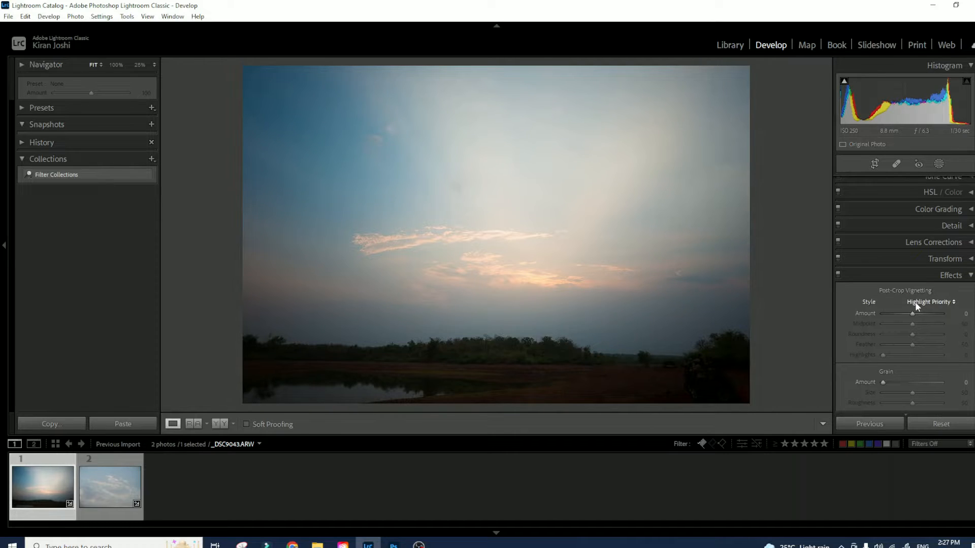
Try the Paint Overlay vignette style with Amount +100, lower it to +4, and reset the post-crop vignetting settings.
click(916, 302)
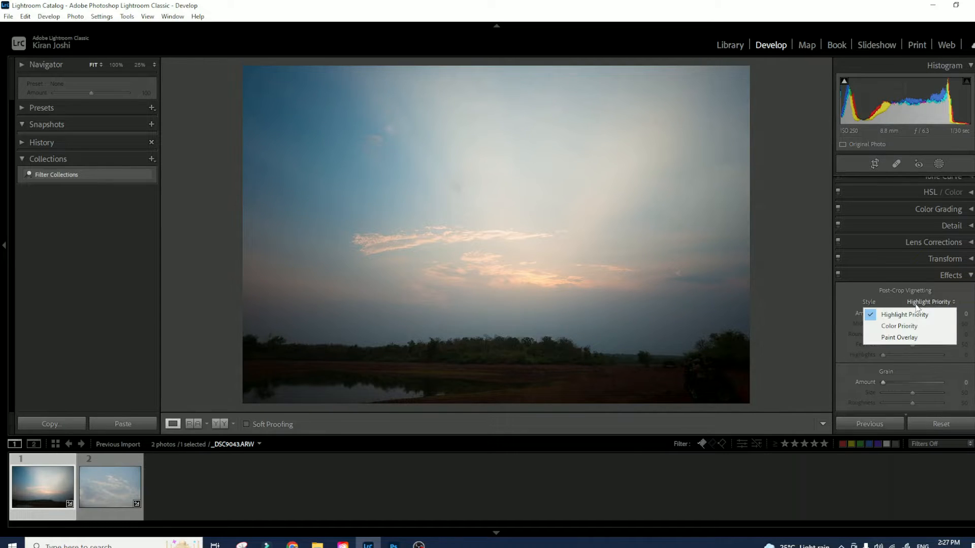
click(914, 338)
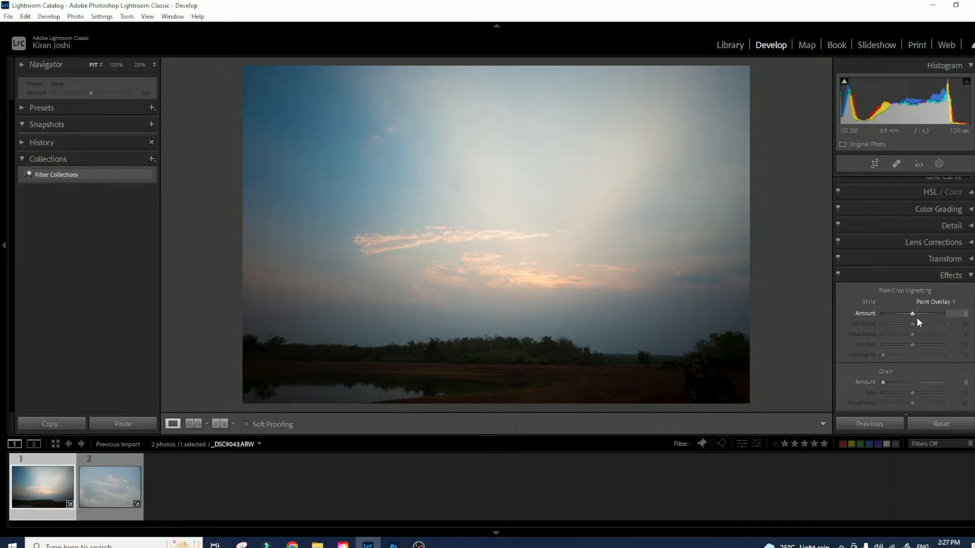
drag(913, 313, 948, 312)
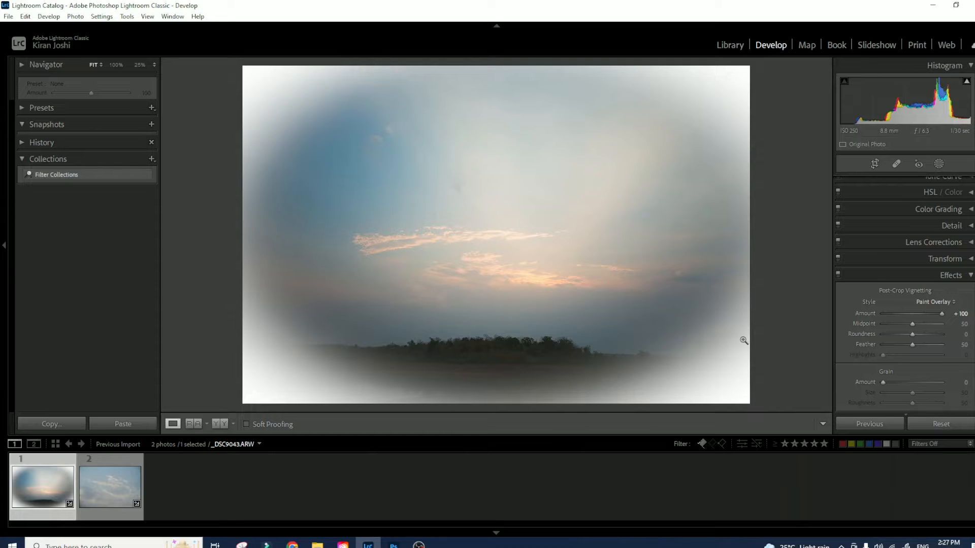
drag(938, 314, 918, 307)
click(901, 305)
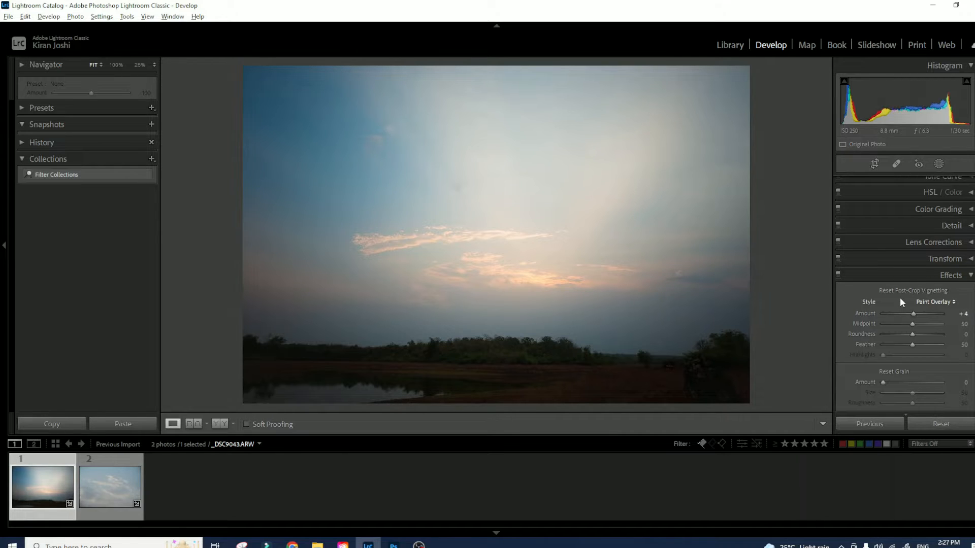
click(900, 289)
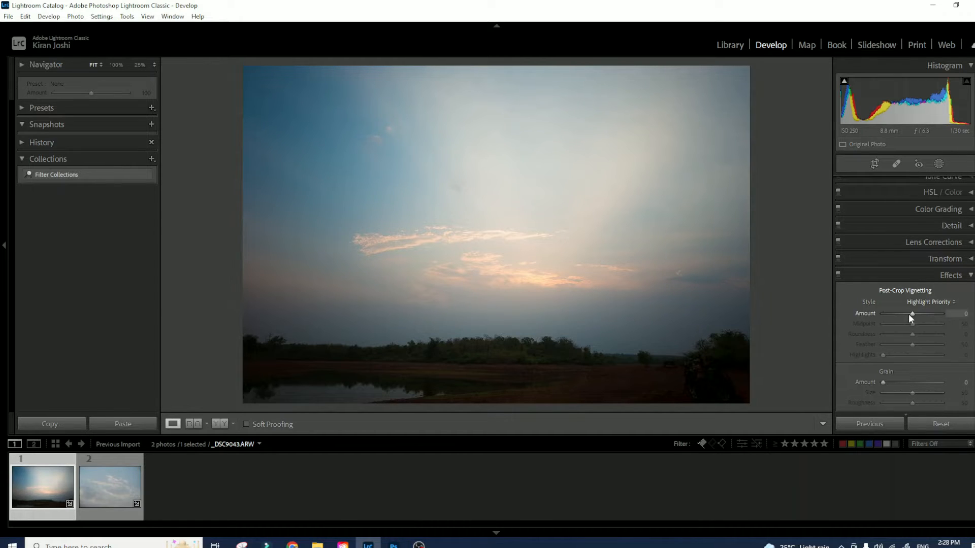
Darken the photo's edges with a Highlight Priority post-crop vignette at an Amount of -72.
mouse_move(909, 314)
mouse_down()
mouse_move(928, 315)
mouse_move(912, 311)
mouse_up()
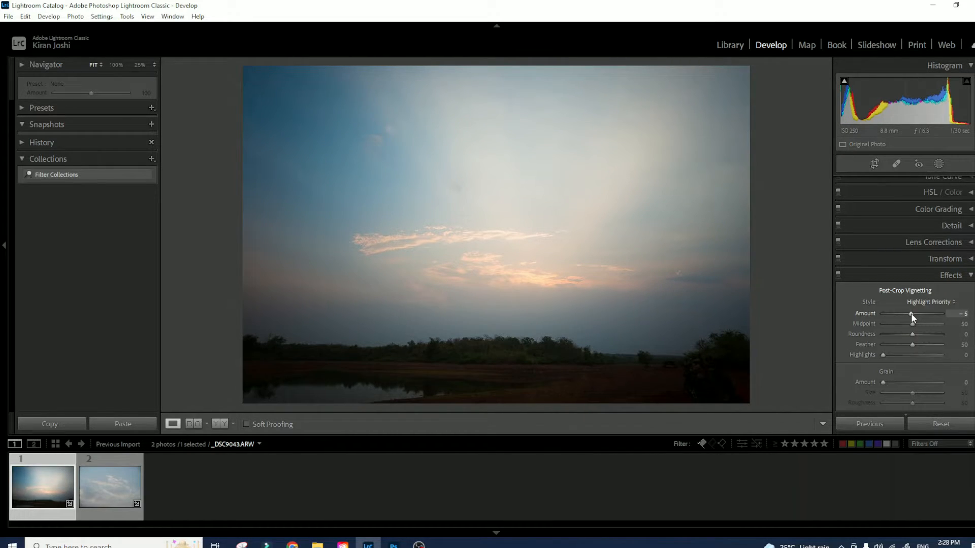
double_click(911, 313)
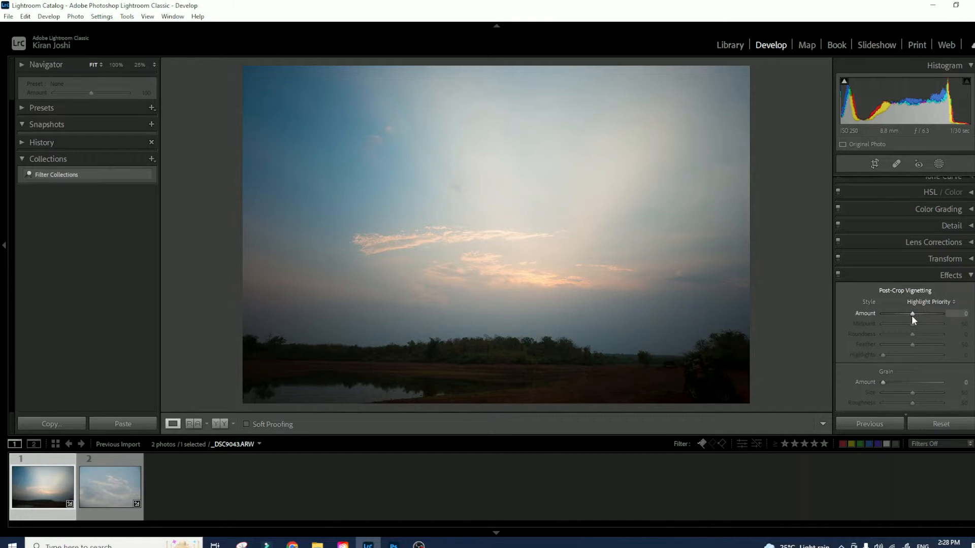
drag(912, 314, 888, 313)
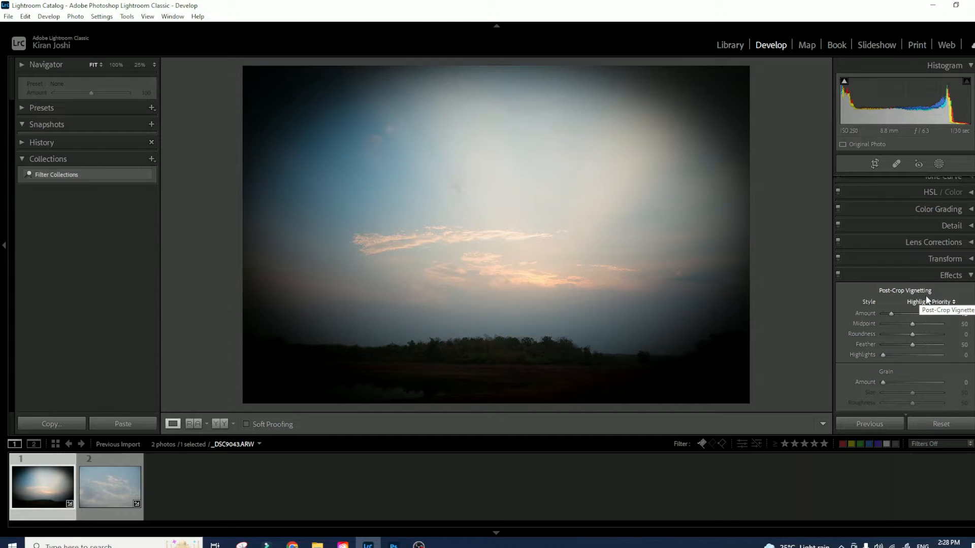
Try cropping the photo toward its lower-left part to test the vignette, undo the crop, and collapse the Effects settings.
click(875, 164)
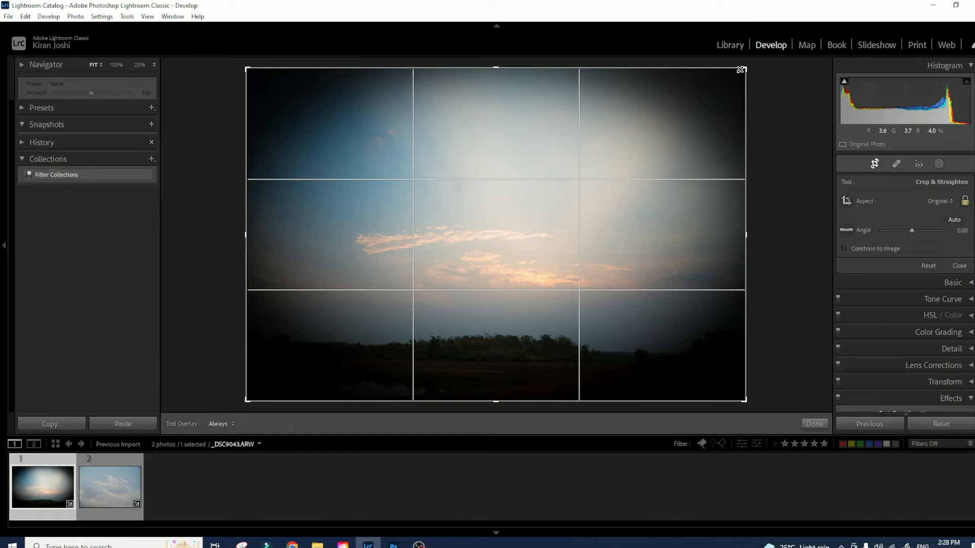
drag(744, 69, 697, 118)
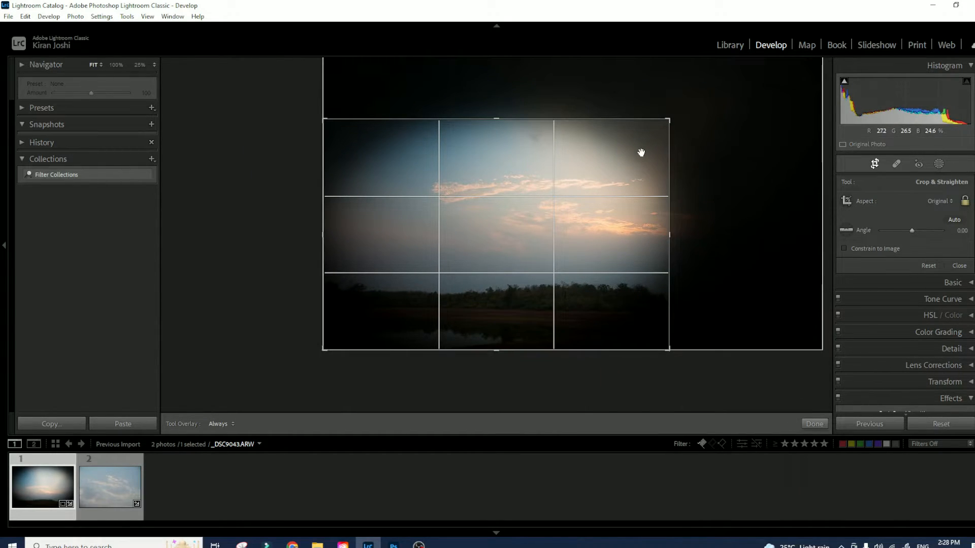
click(809, 428)
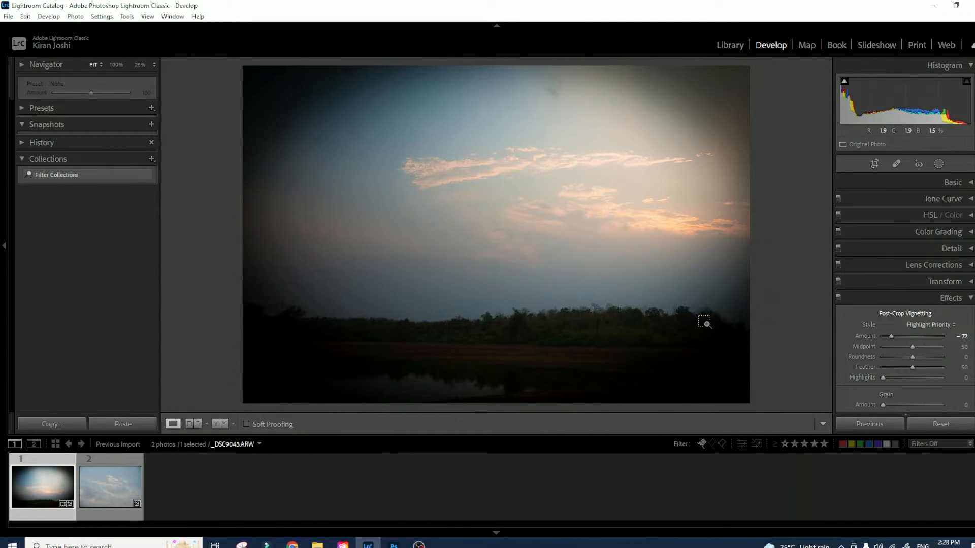
key(ctrl+z)
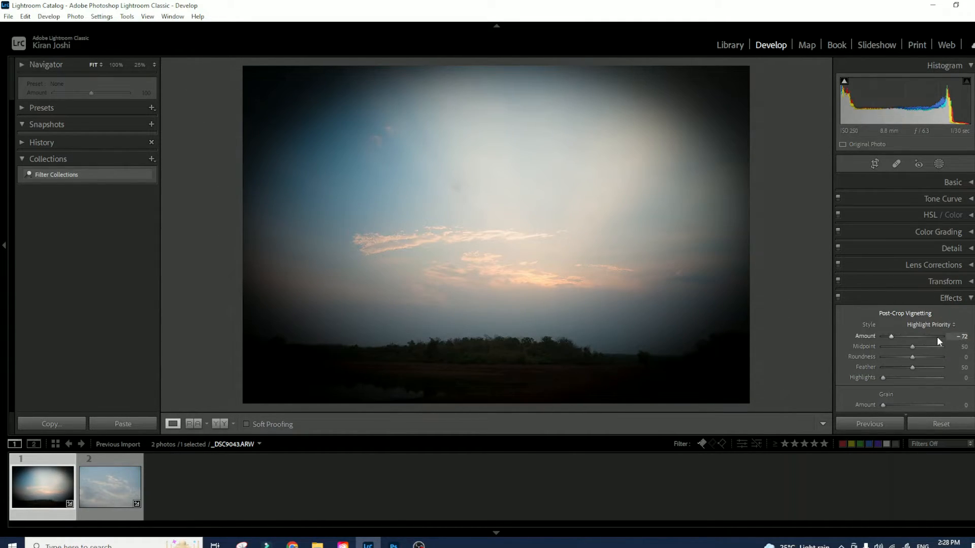
click(970, 300)
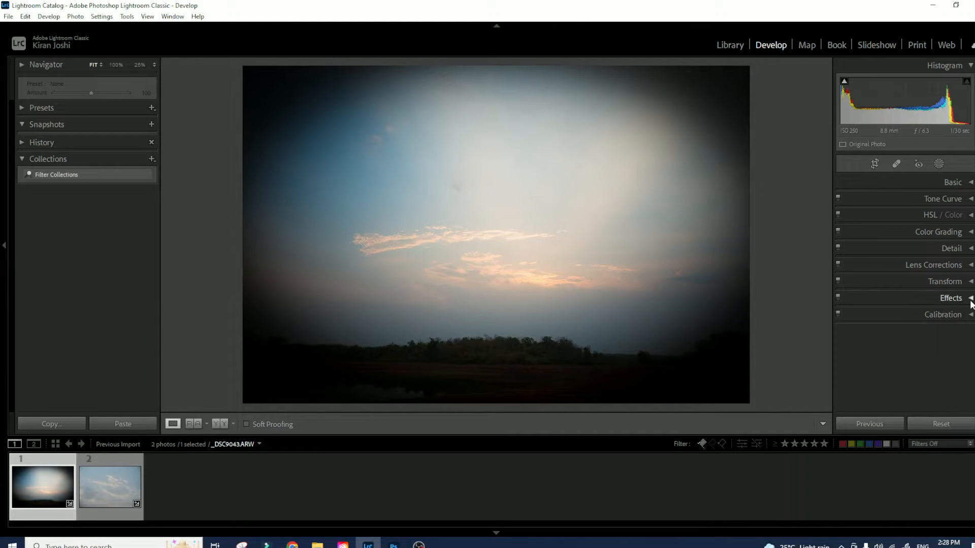
Check the manual lens vignetting settings, reset the post-crop vignetting settings, and collapse the Effects settings.
click(971, 265)
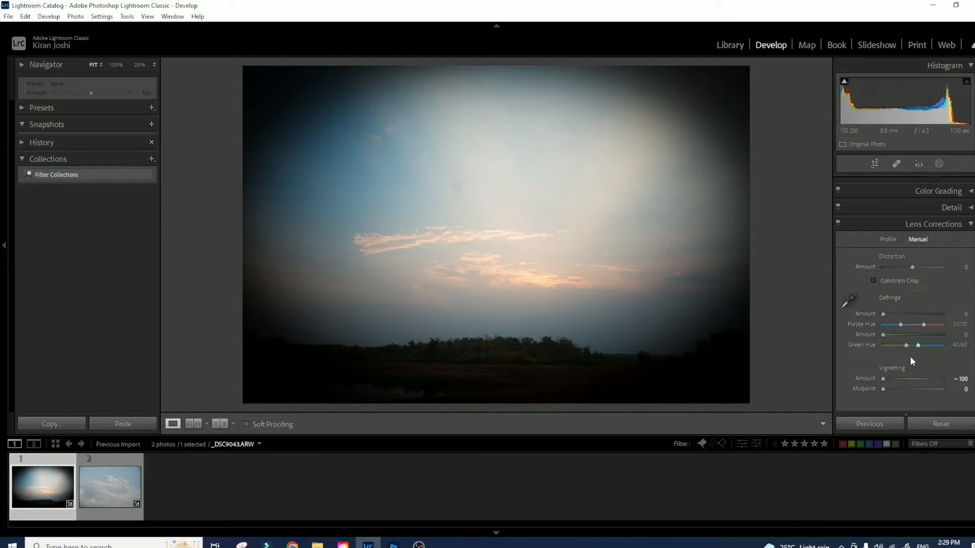
drag(881, 376, 848, 379)
click(969, 225)
click(966, 298)
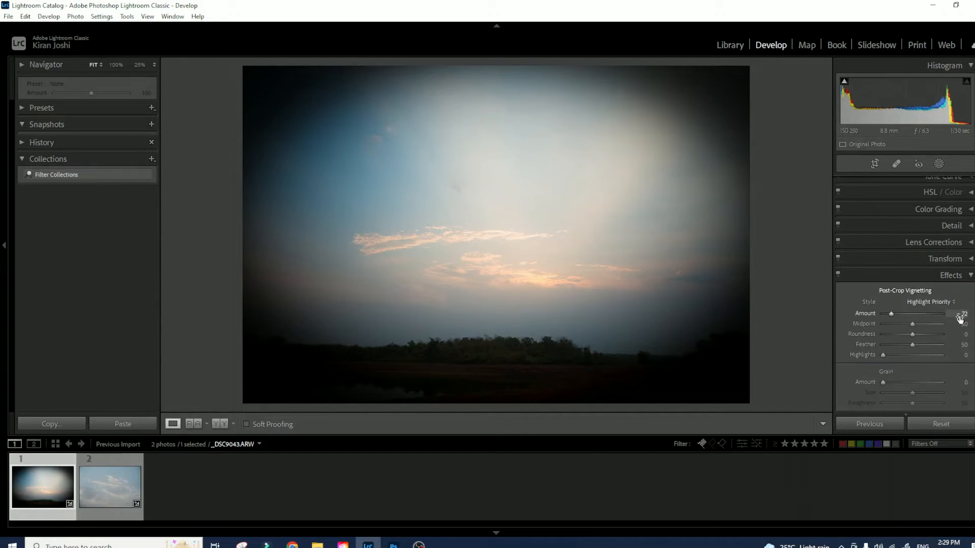
key(alt)
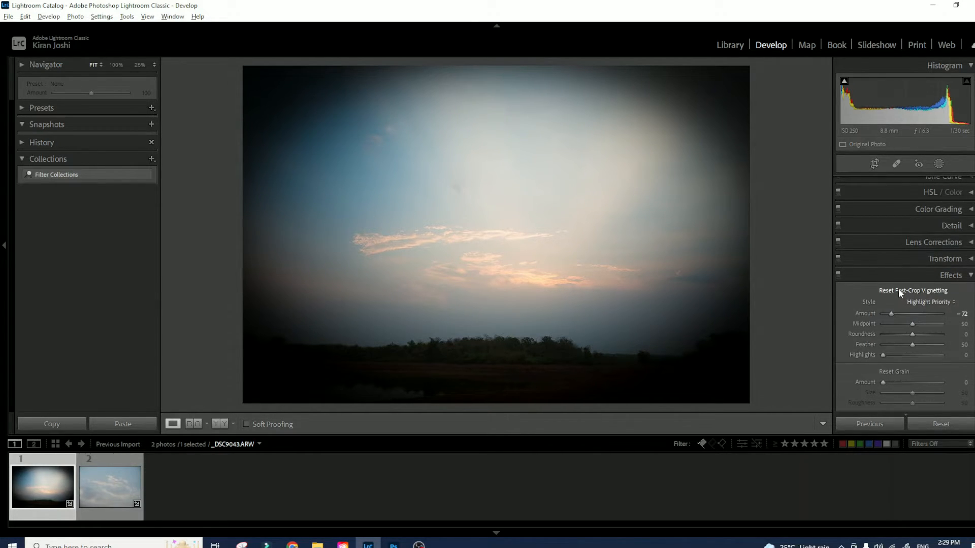
alt+click(898, 289)
click(969, 275)
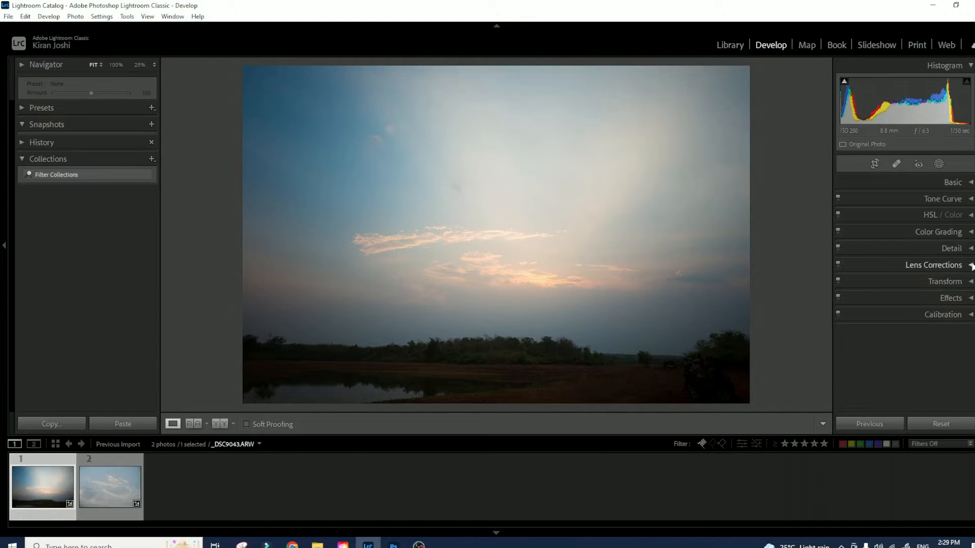
Try cropping the photo toward its lower-left part with manual lens vignetting at Amount -100, and undo the crop and the post-crop vignetting reset.
click(971, 265)
mouse_move(882, 378)
mouse_down()
mouse_move(942, 379)
mouse_move(870, 379)
mouse_move(916, 389)
mouse_move(883, 389)
mouse_up()
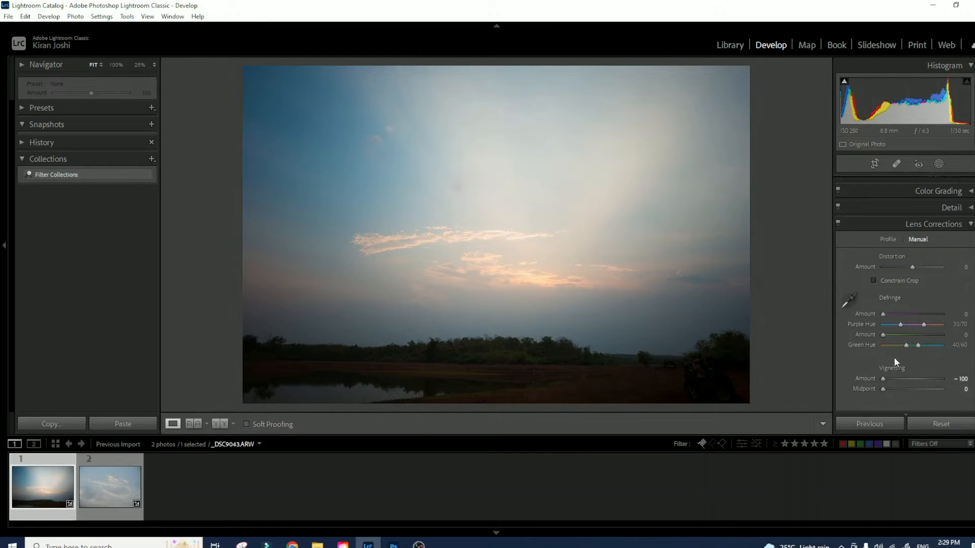
drag(912, 267, 912, 266)
drag(885, 378, 815, 361)
click(873, 164)
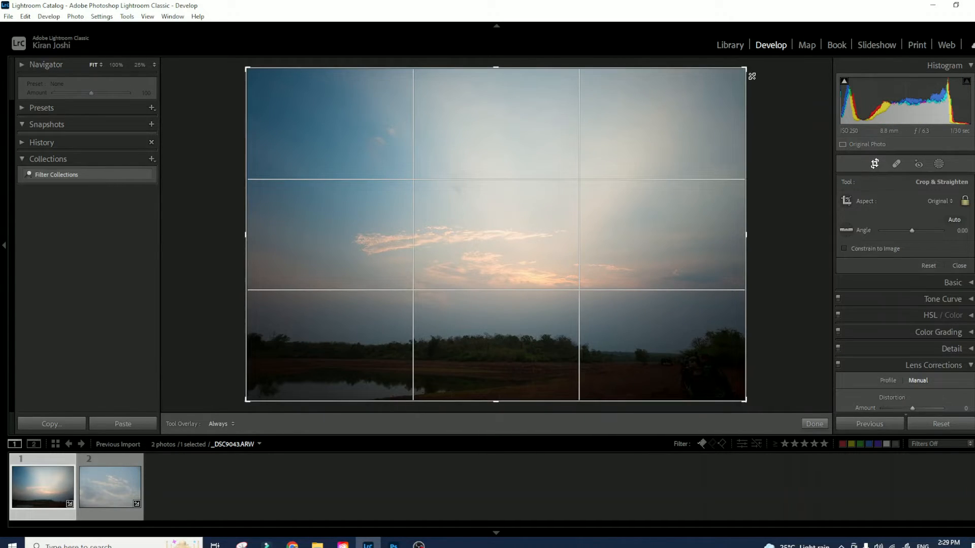
drag(744, 69, 695, 104)
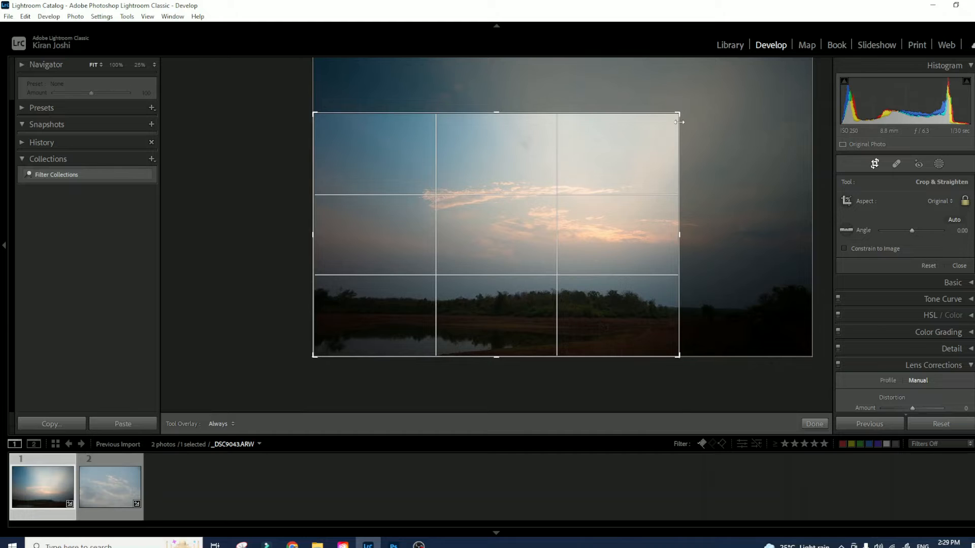
click(815, 424)
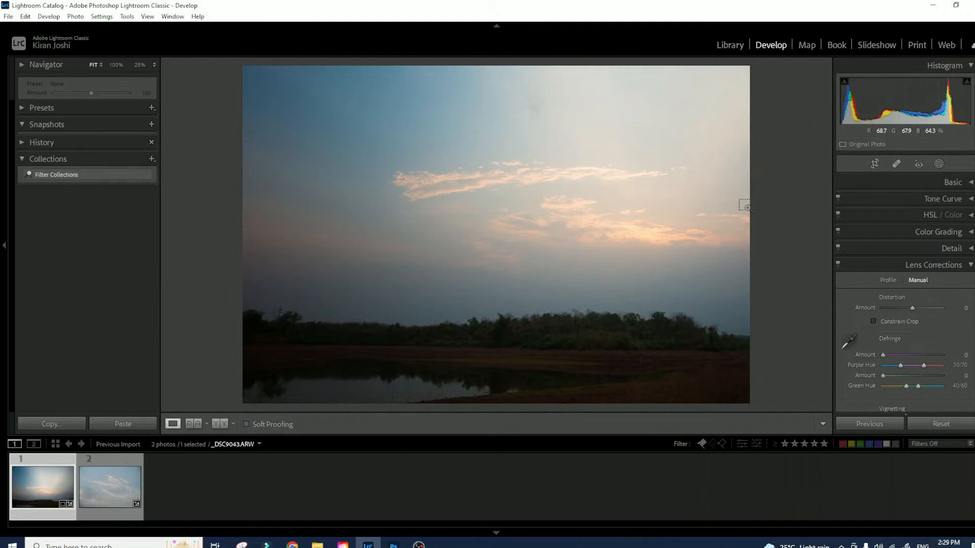
key(ctrl+z)
key(ctrl+z)
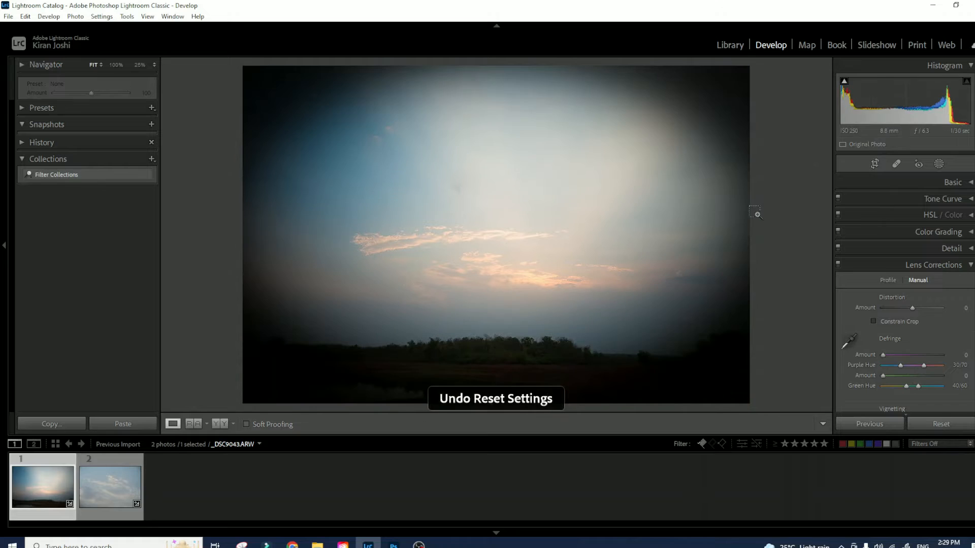
Collapse the lens correction settings and reset the post-crop vignetting Amount to 0.
click(970, 269)
click(969, 269)
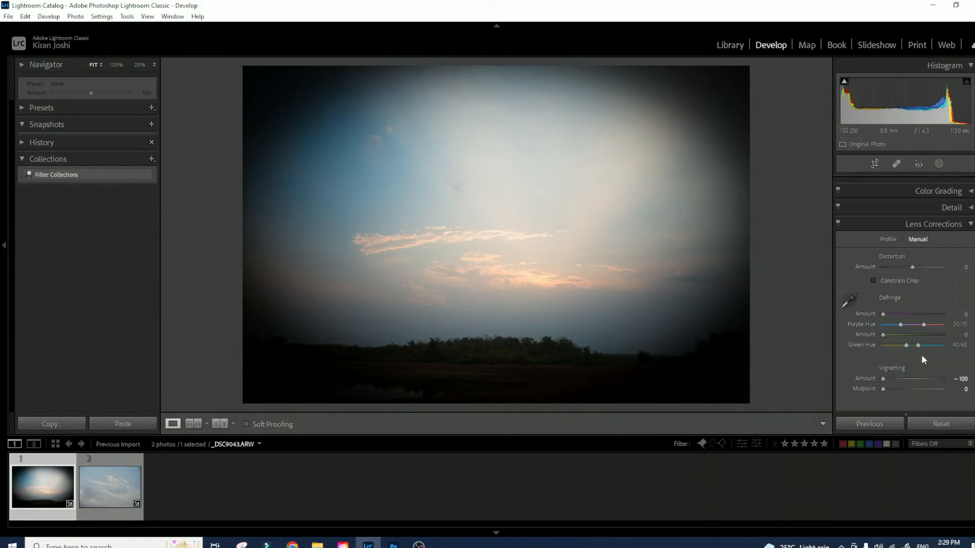
click(939, 224)
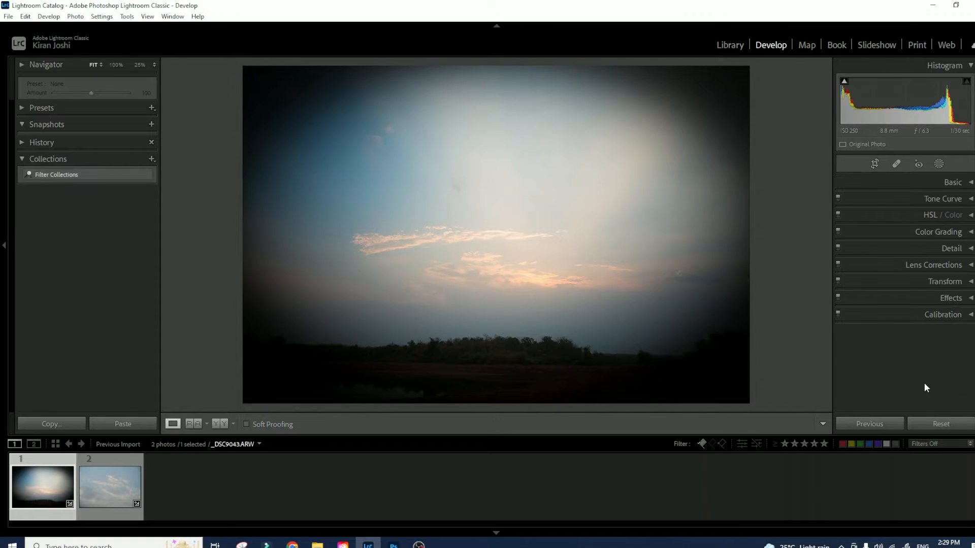
click(967, 299)
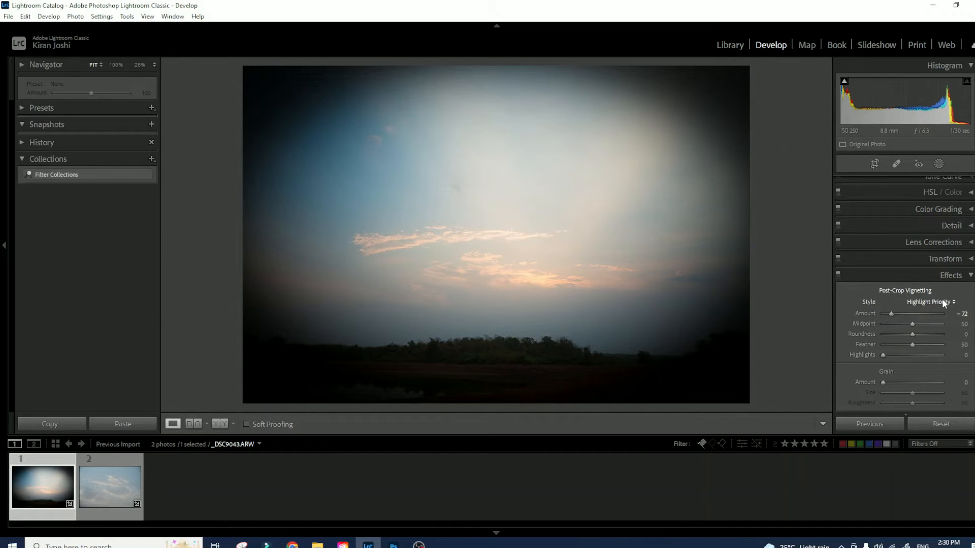
double_click(910, 314)
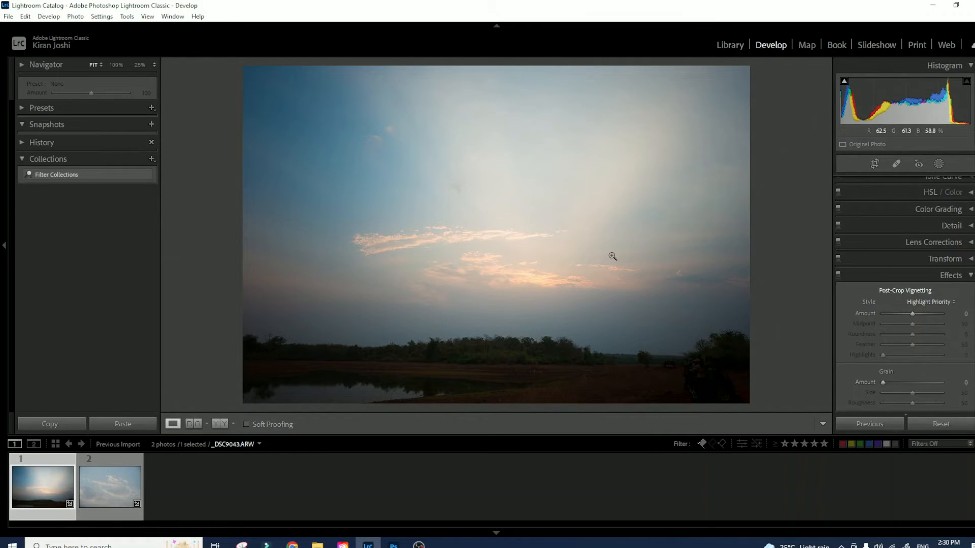
Inspect the sky and foreground at 100% and try adding grain with an Amount of 36.
click(572, 276)
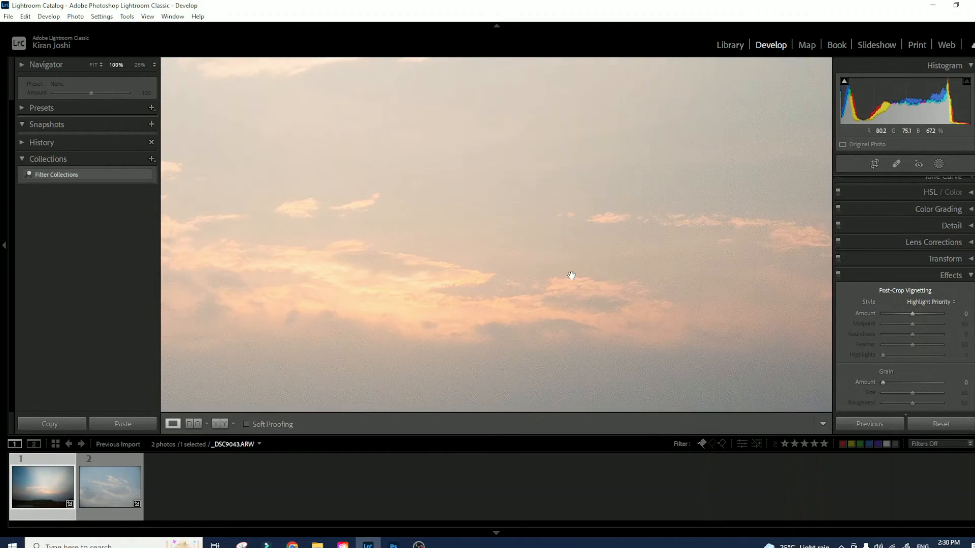
click(603, 177)
click(602, 176)
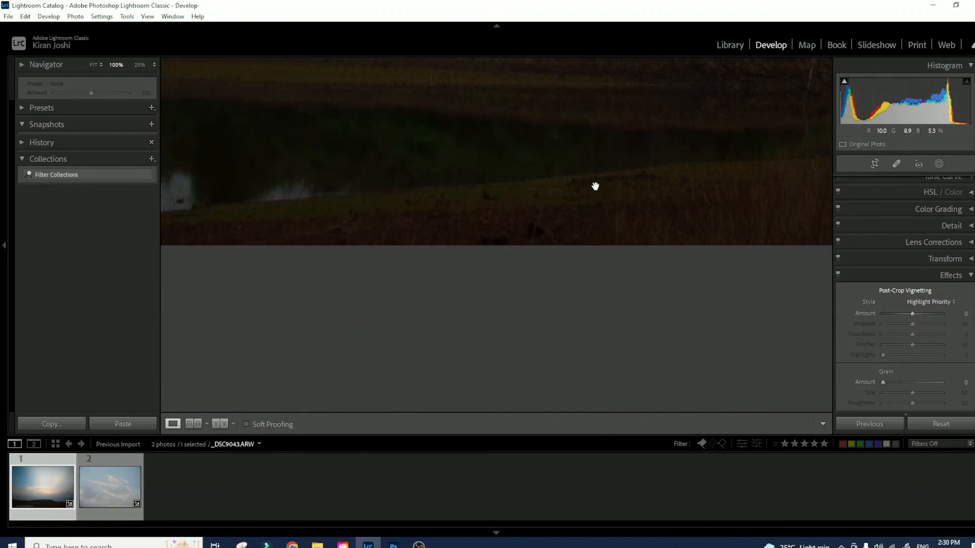
drag(595, 186, 623, 391)
drag(570, 196, 664, 368)
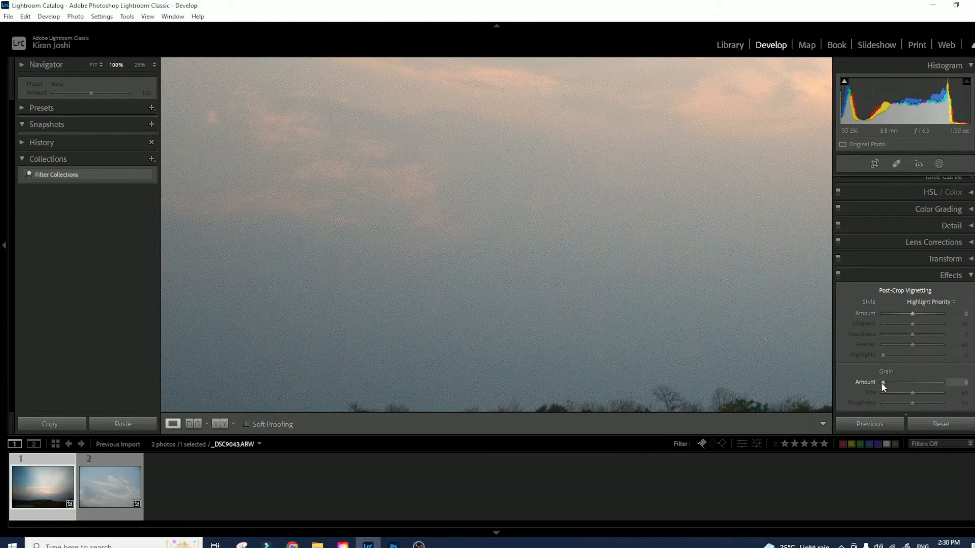
drag(882, 382, 904, 385)
click(683, 315)
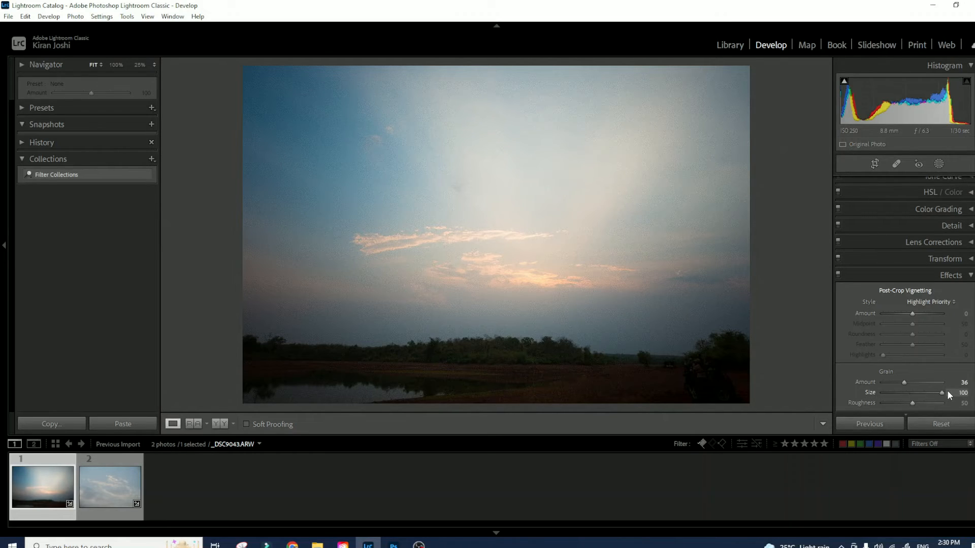
Try grain Size values of 100 and 0, and set Size to 63 and Roughness to 72.
drag(947, 394, 909, 404)
click(664, 327)
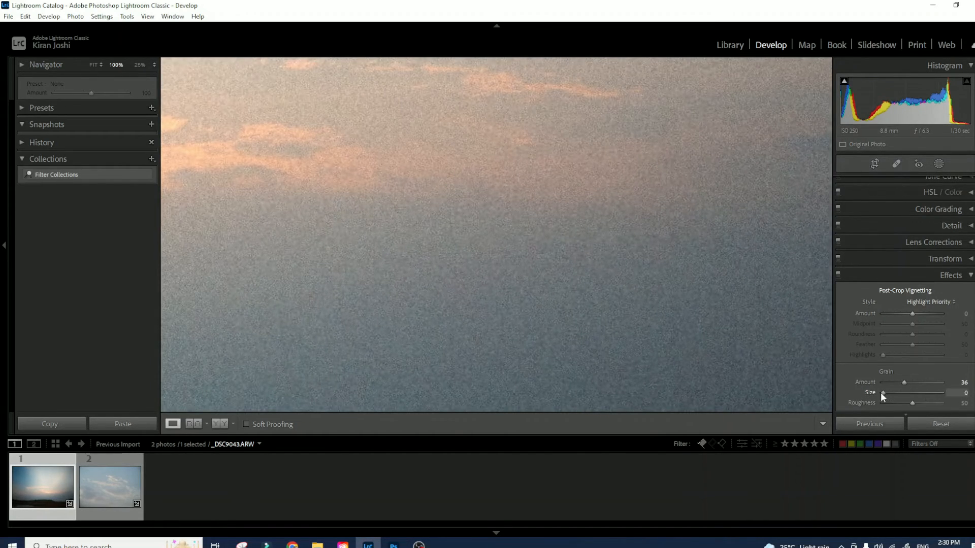
drag(883, 393, 955, 409)
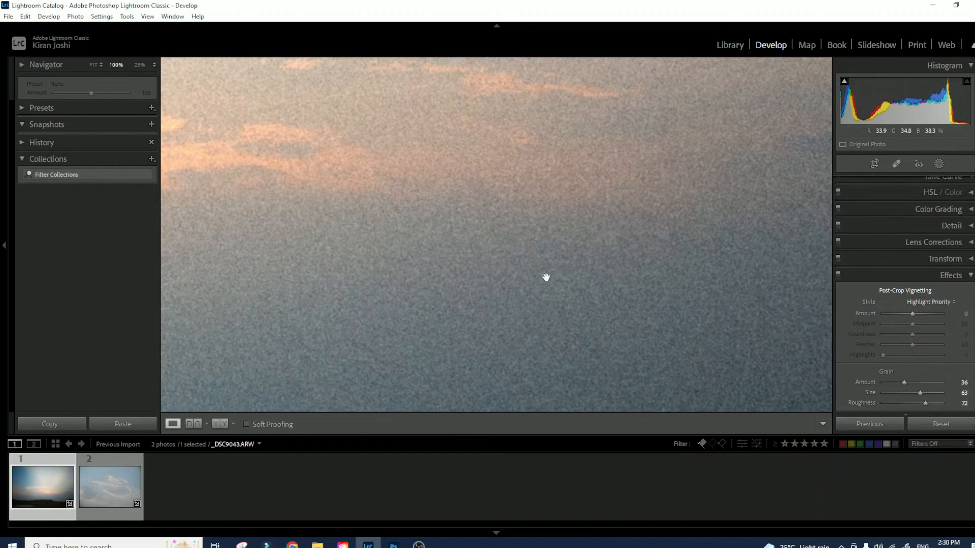
click(496, 245)
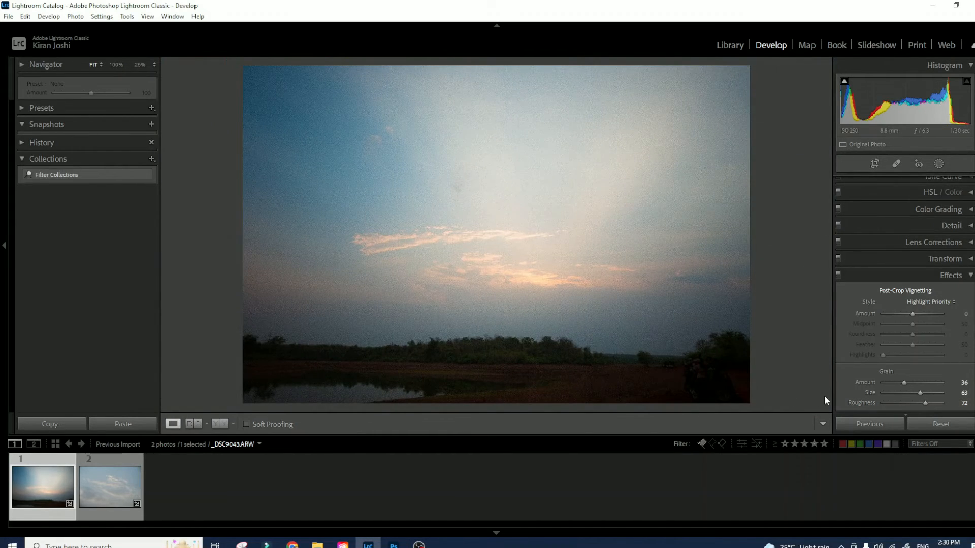
Reset the grain settings, check the sky at 100%, and collapse the Effects settings.
key(alt)
alt+click(884, 372)
click(640, 287)
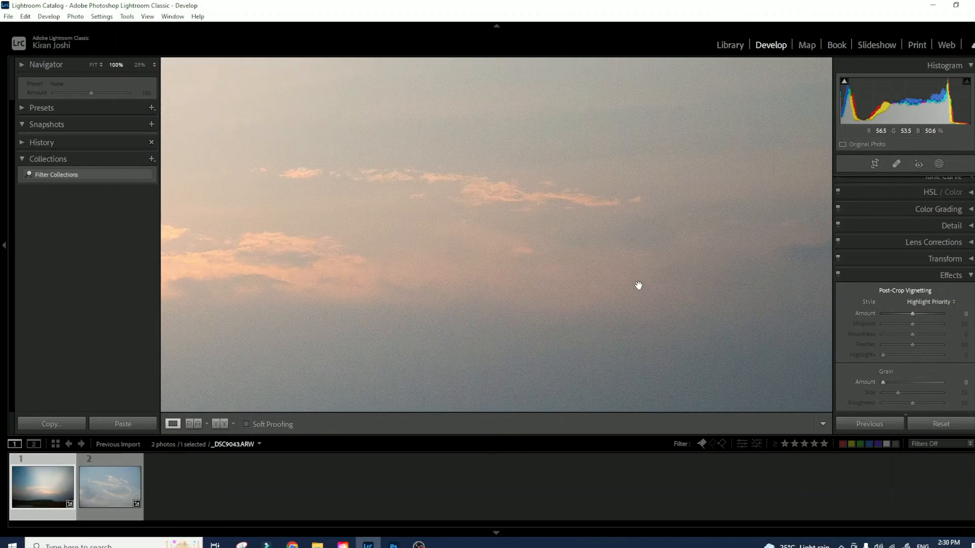
click(640, 287)
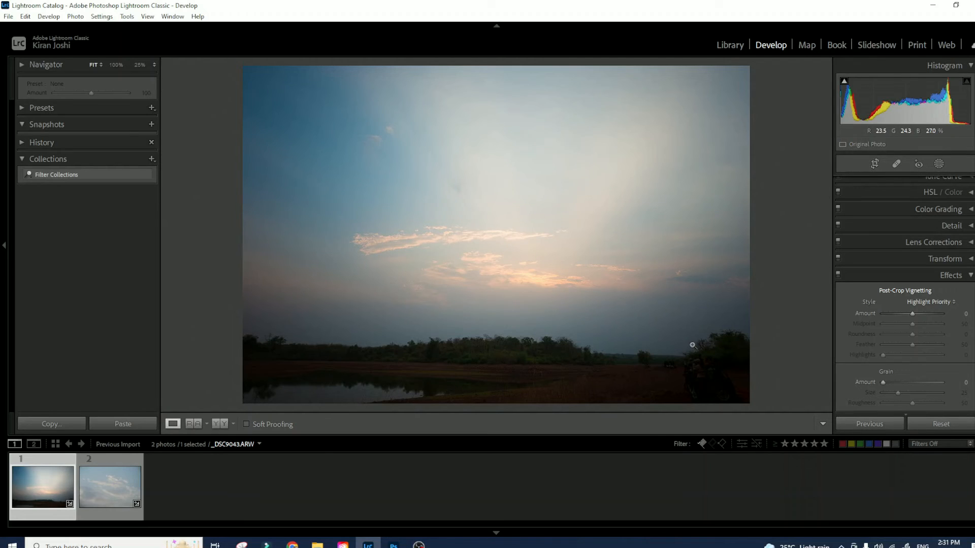
click(970, 277)
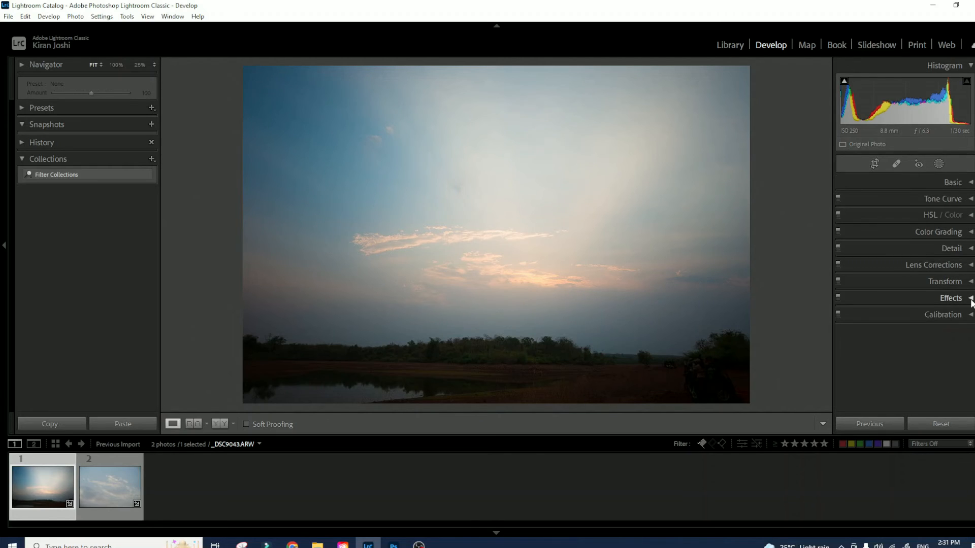